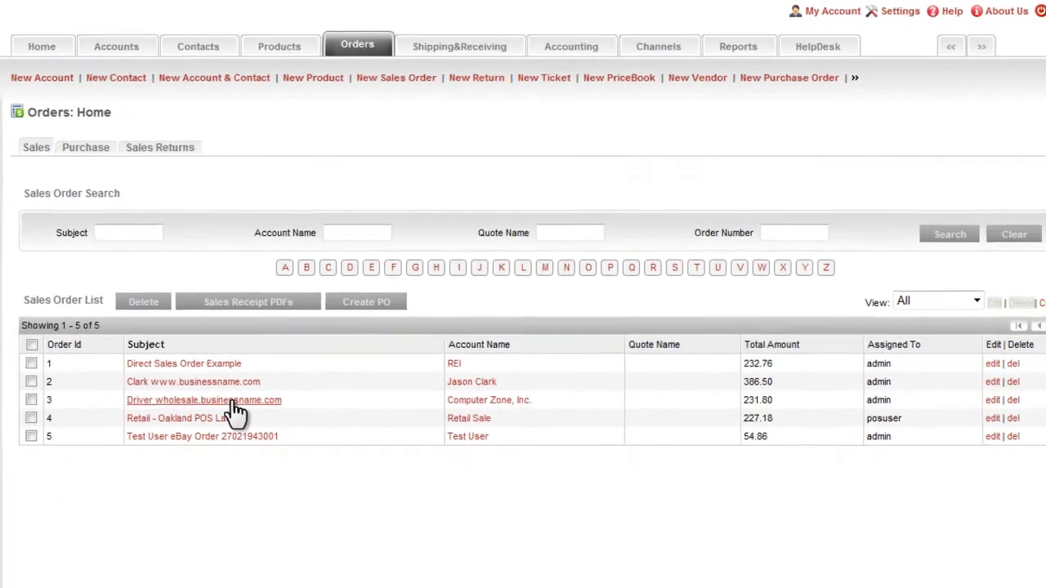
# Review sales order 3's check payment, addresses and two line items totalling 231.80
pyautogui.click(257, 441)
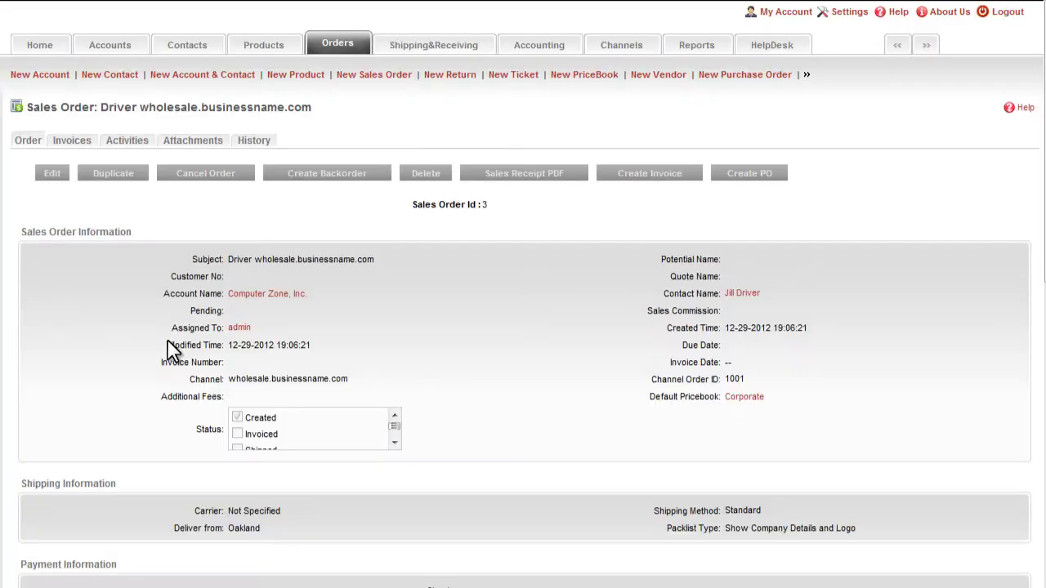
pyautogui.scroll(-3, 174, 352)
pyautogui.scroll(-3, 174, 351)
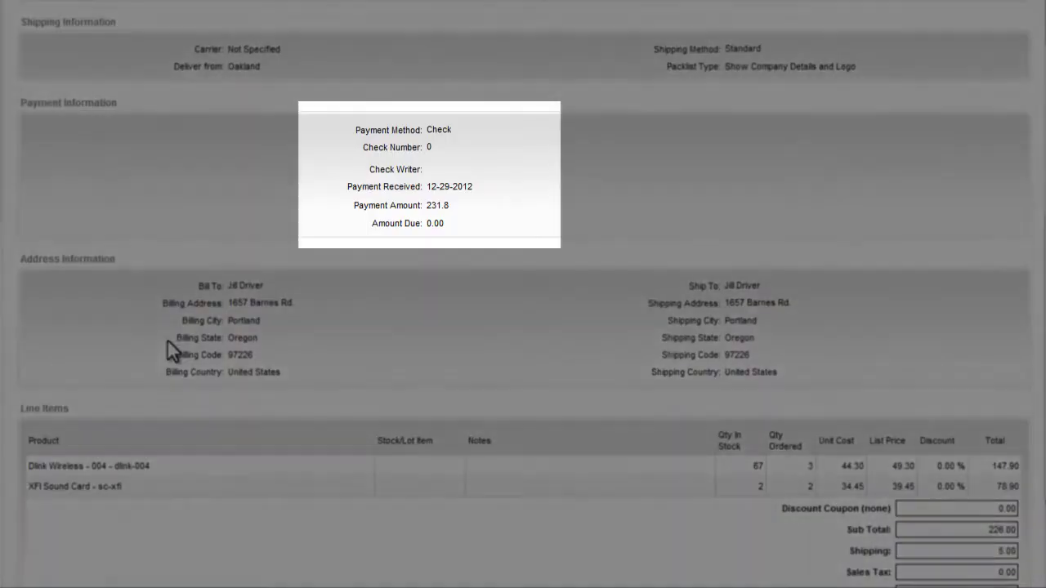
pyautogui.scroll(-1, 172, 350)
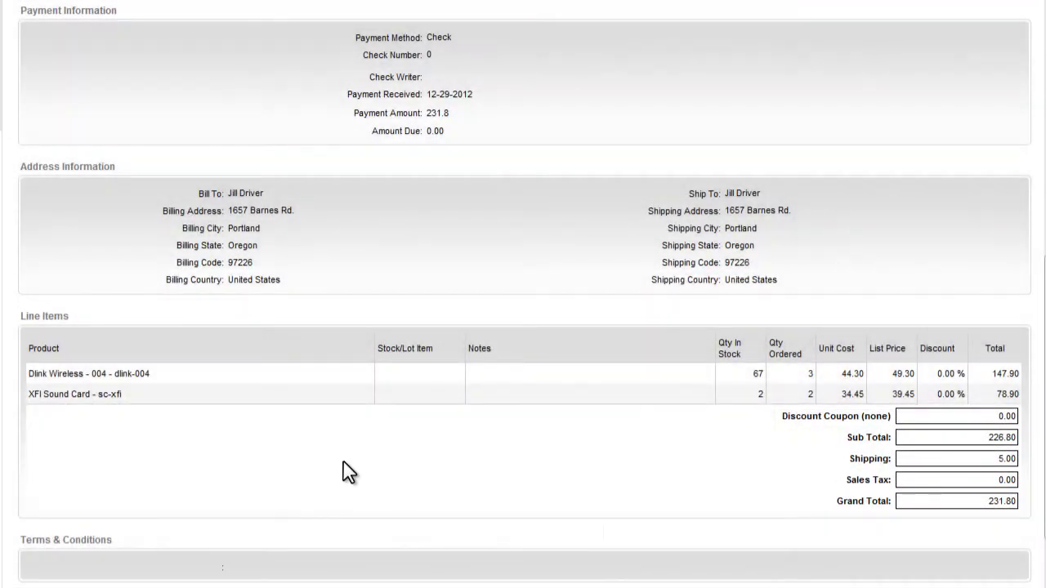
pyautogui.scroll(1, 347, 470)
pyautogui.scroll(3, 347, 470)
pyautogui.scroll(1, 347, 470)
pyautogui.scroll(1, 400, 270)
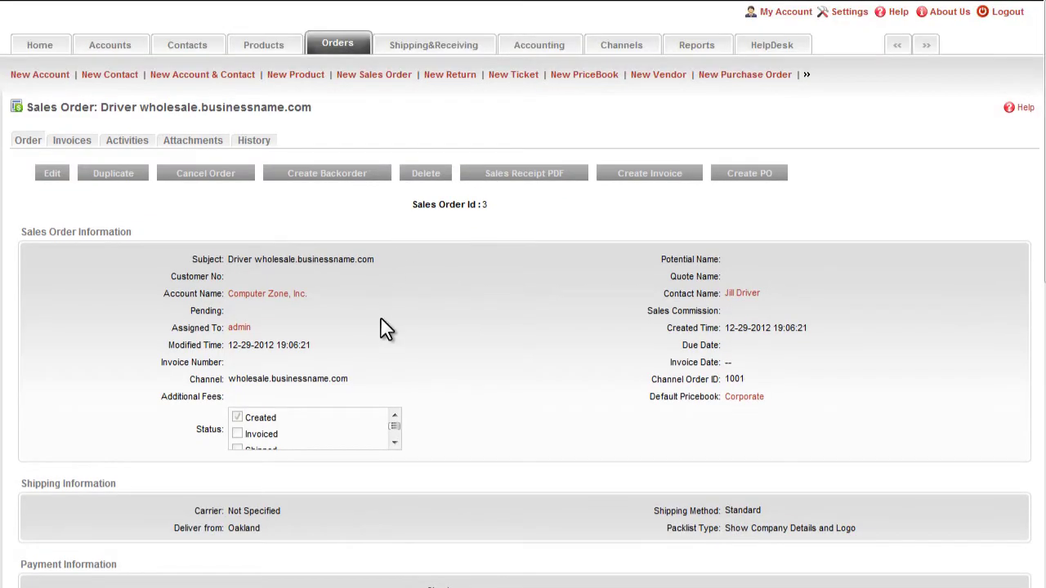
# Open the Driver contact from the Computer Zone, Inc. account's Contacts list
pyautogui.click(278, 297)
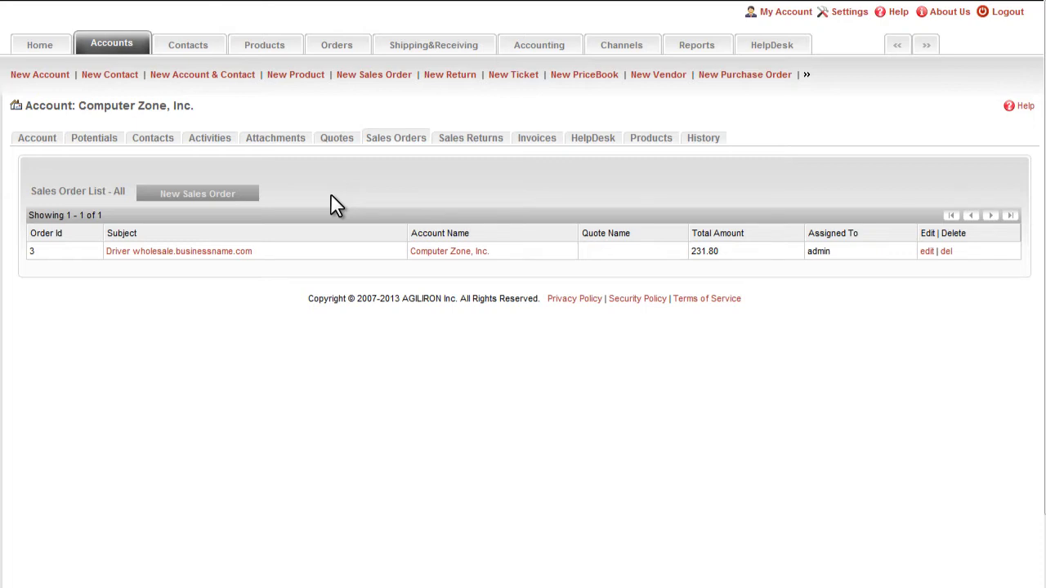
pyautogui.click(145, 141)
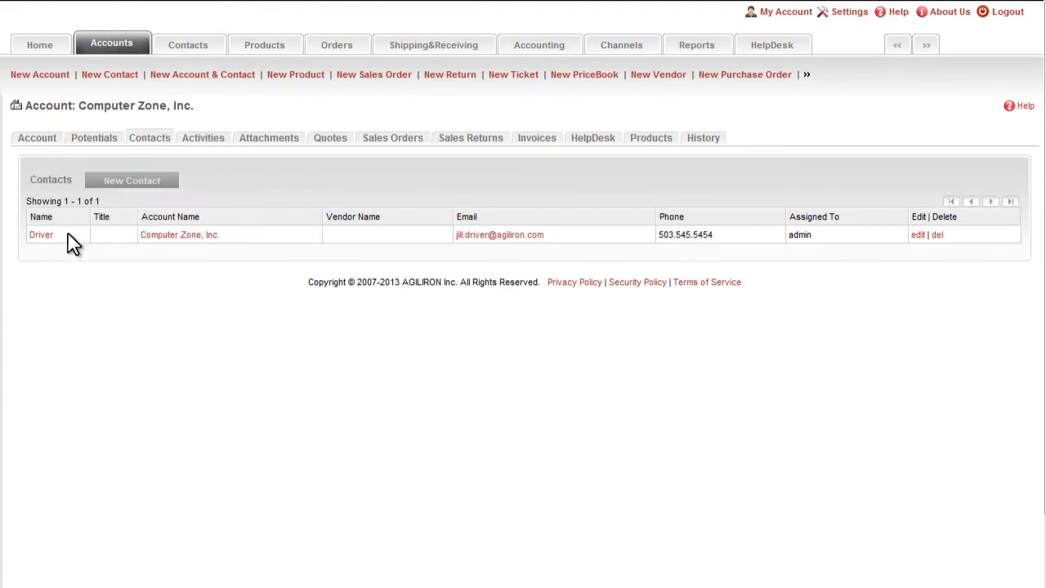
pyautogui.click(41, 235)
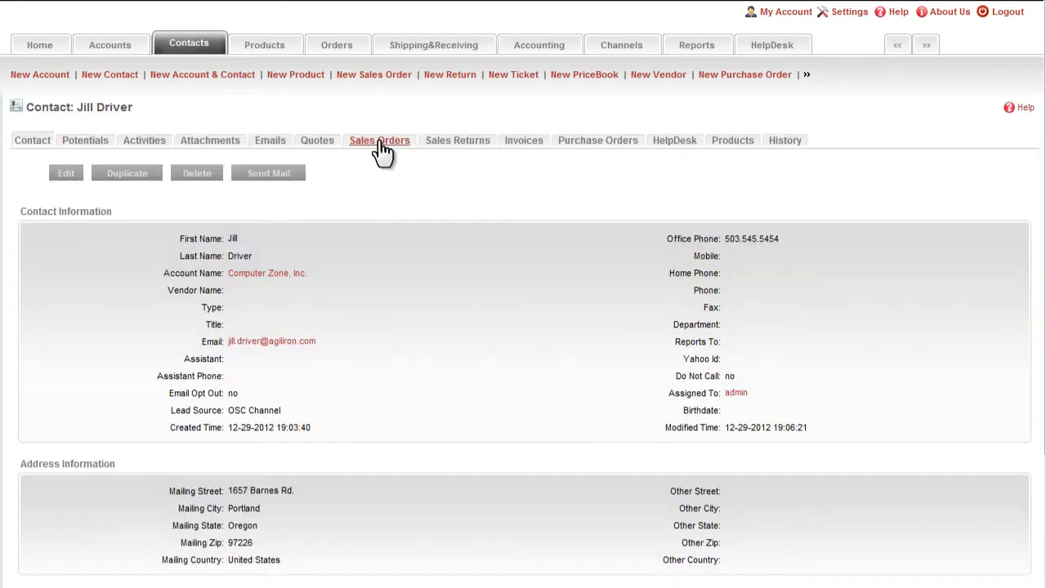
# List the Driver contact's sales orders, then return to the five-order Orders home page
pyautogui.click(380, 142)
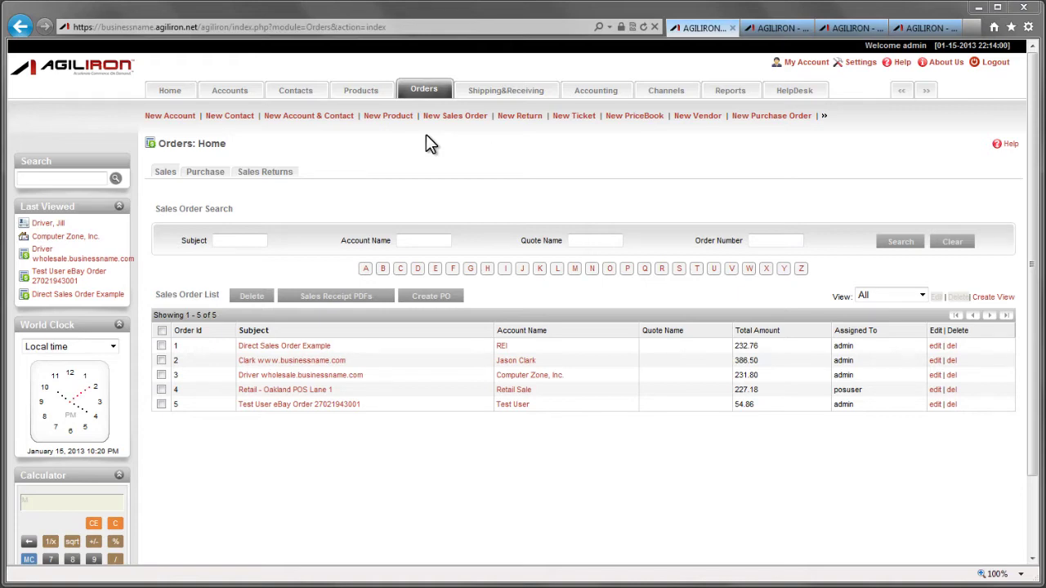
# From the eBay notifications tab, view help desk ticket 186, the eBay-Unanswered shipping question
pyautogui.click(774, 26)
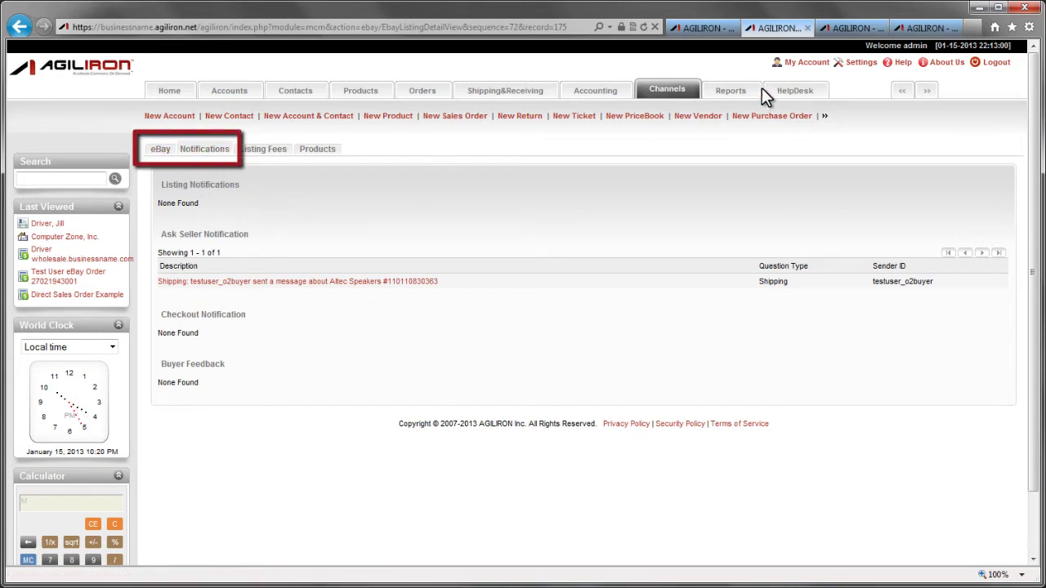
pyautogui.click(793, 91)
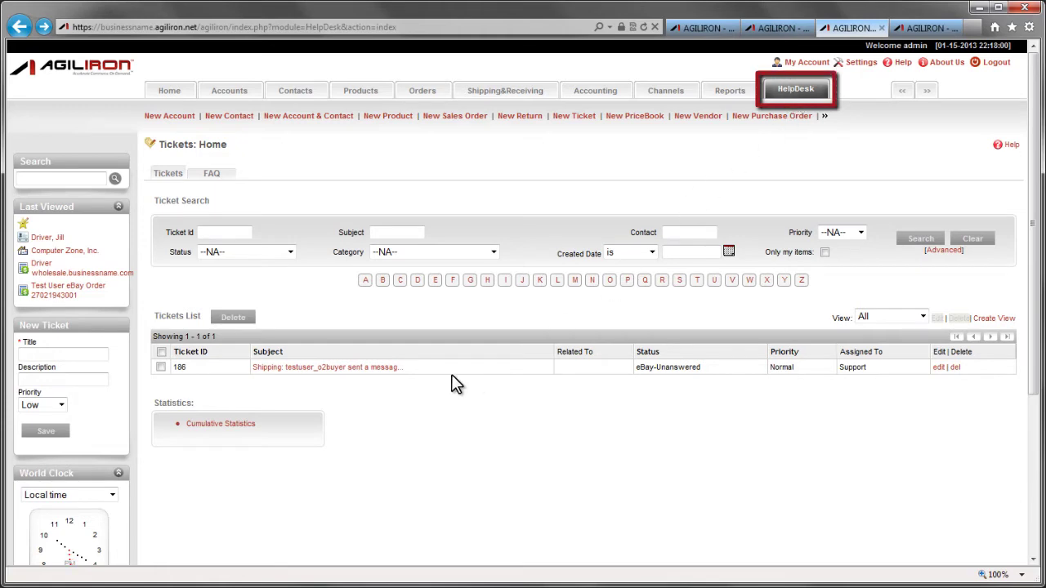
# Mark the shipping question ticket eBay-Answered and bring up the eBay checkout and feedback notifications
pyautogui.click(937, 368)
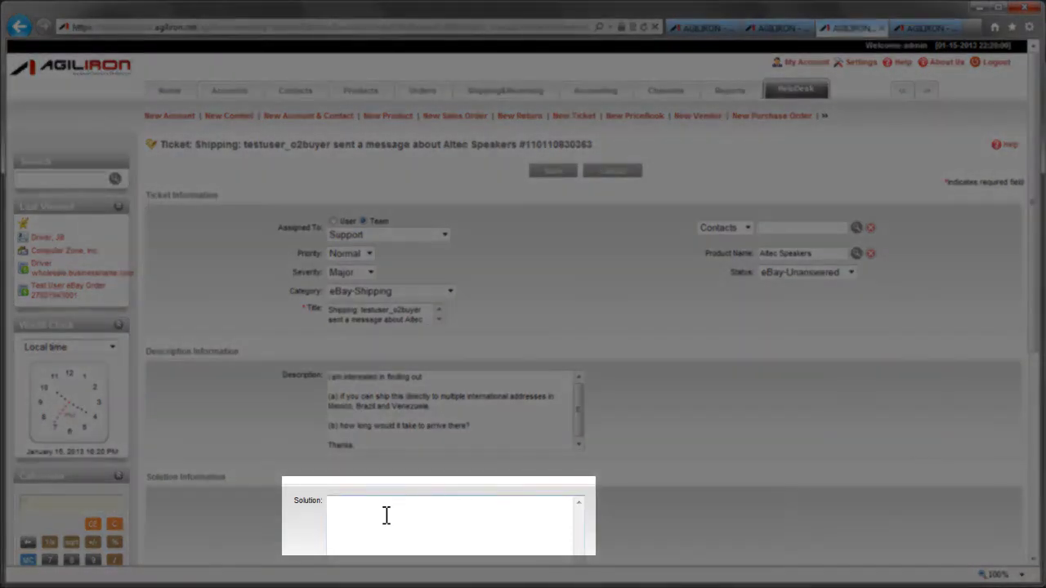
pyautogui.click(382, 516)
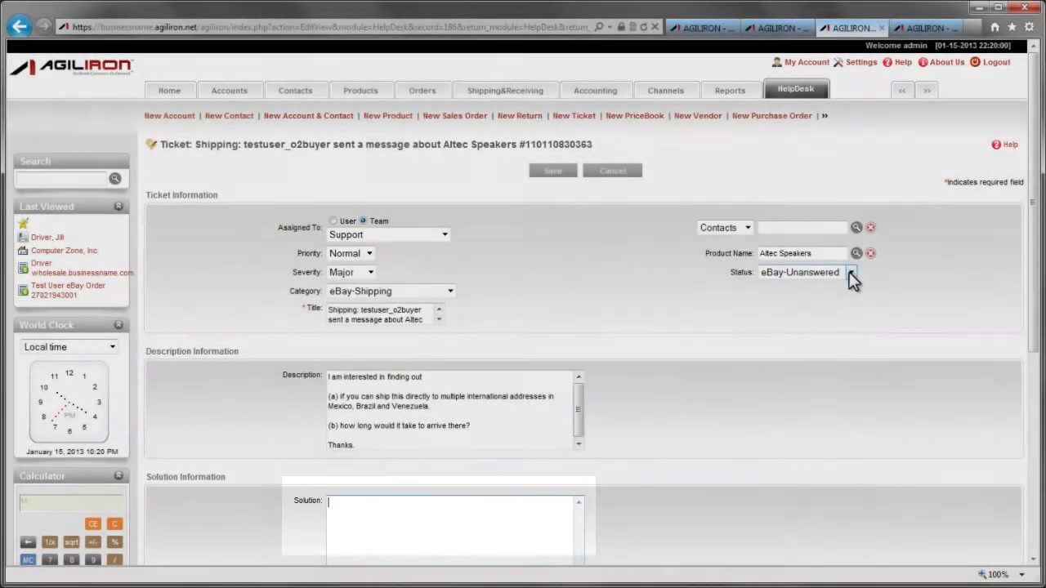
pyautogui.click(849, 272)
pyautogui.click(814, 331)
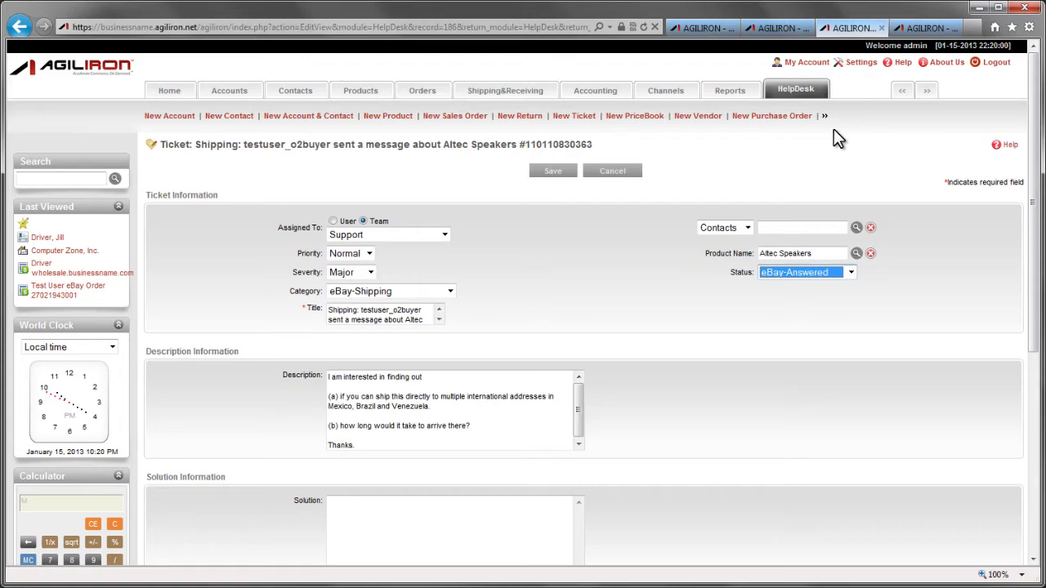
pyautogui.click(916, 26)
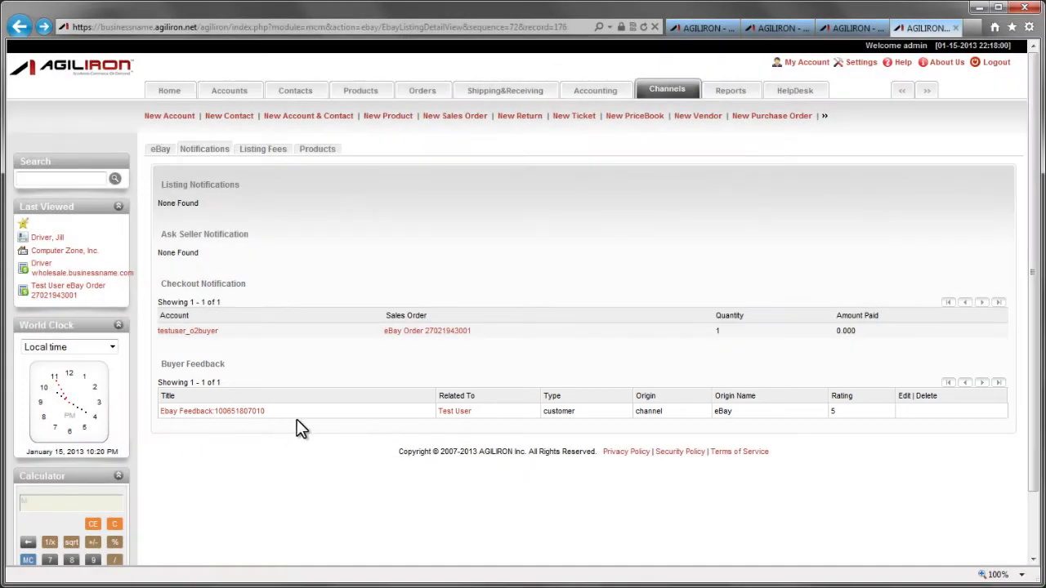
# View the eBay buyer feedback record rated 5, then return to the Orders home page
pyautogui.click(223, 413)
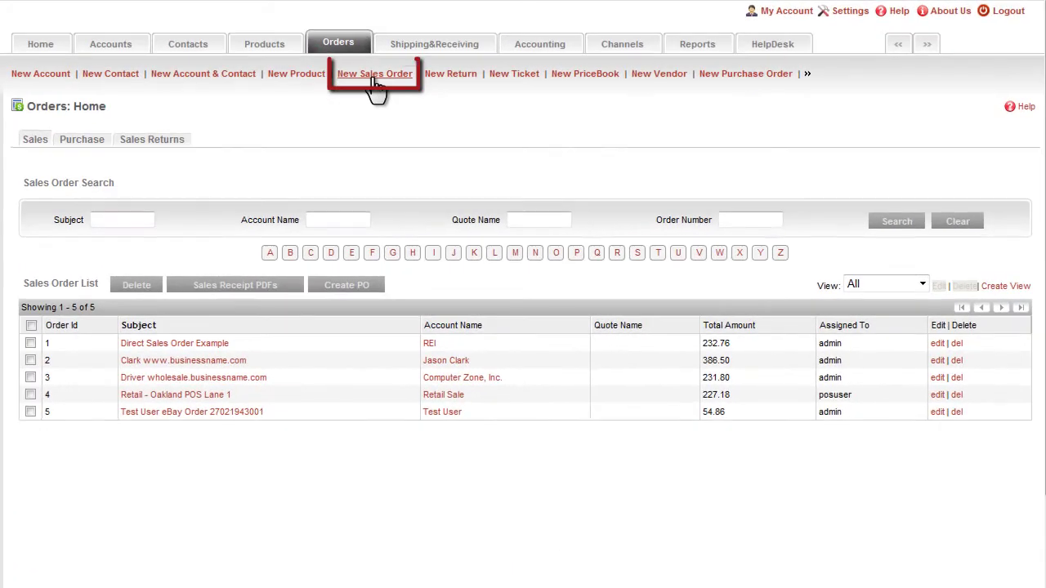
pyautogui.click(374, 78)
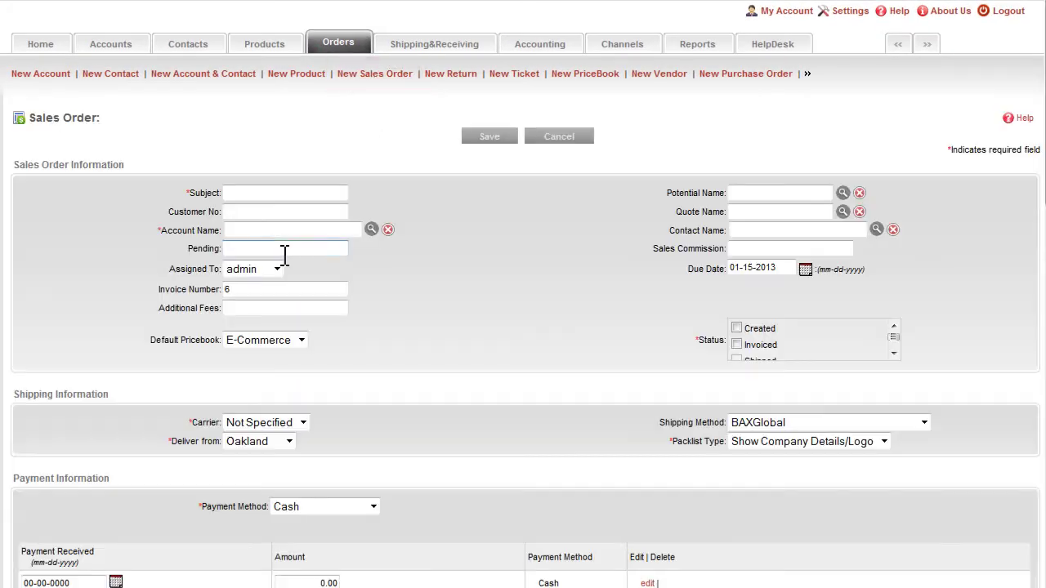
pyautogui.click(275, 231)
pyautogui.write('ma')
pyautogui.click(751, 232)
pyautogui.write('a')
pyautogui.click(745, 241)
pyautogui.scroll(-1, 479, 260)
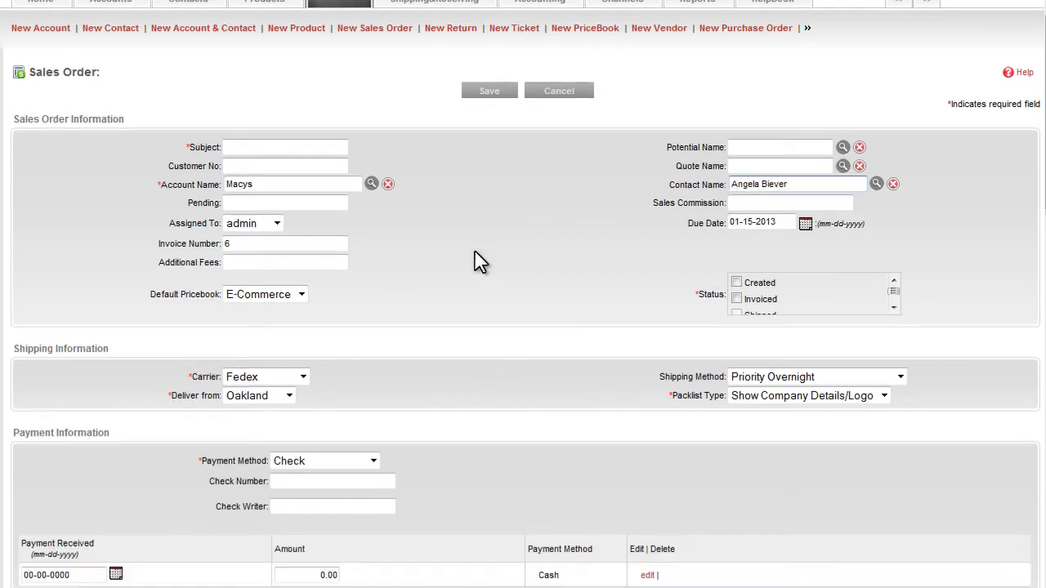
pyautogui.scroll(-5, 480, 260)
pyautogui.scroll(-2, 480, 260)
pyautogui.scroll(-4, 479, 260)
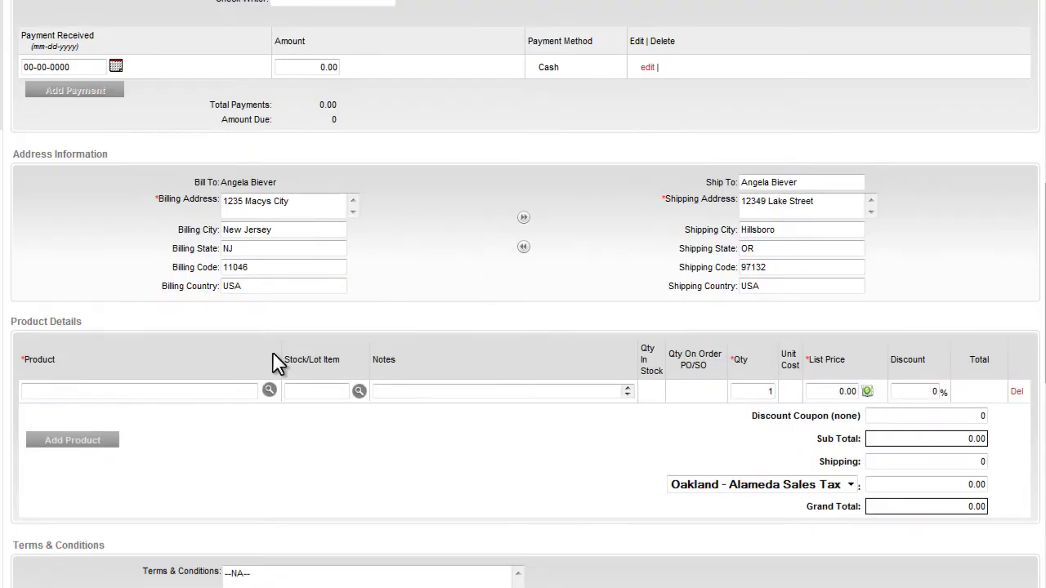
# Add one Altec Speakers at 90.60, bringing the grand total with sales tax to 98.53
pyautogui.click(141, 393)
pyautogui.write('a')
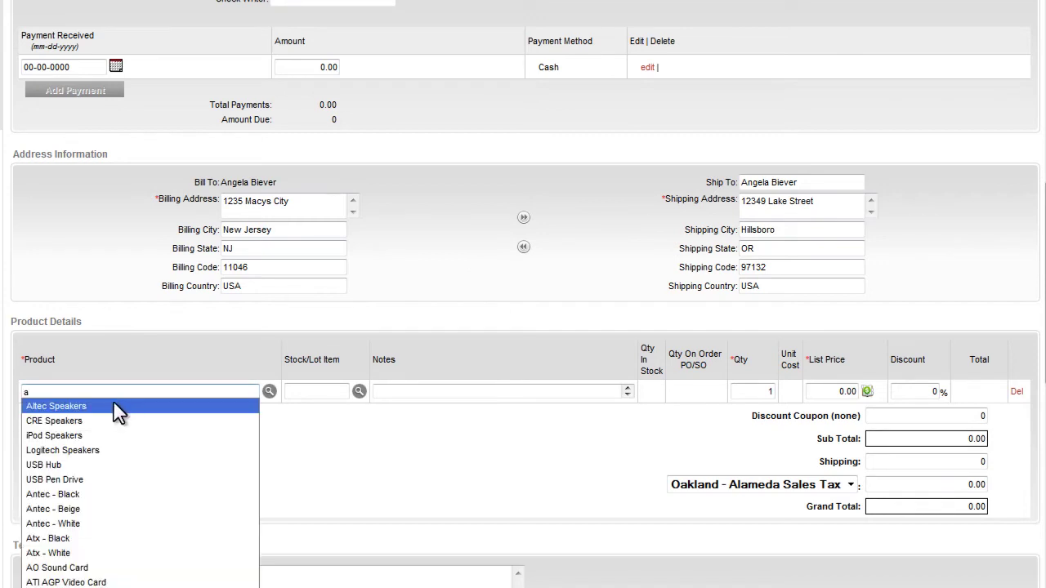
pyautogui.click(103, 406)
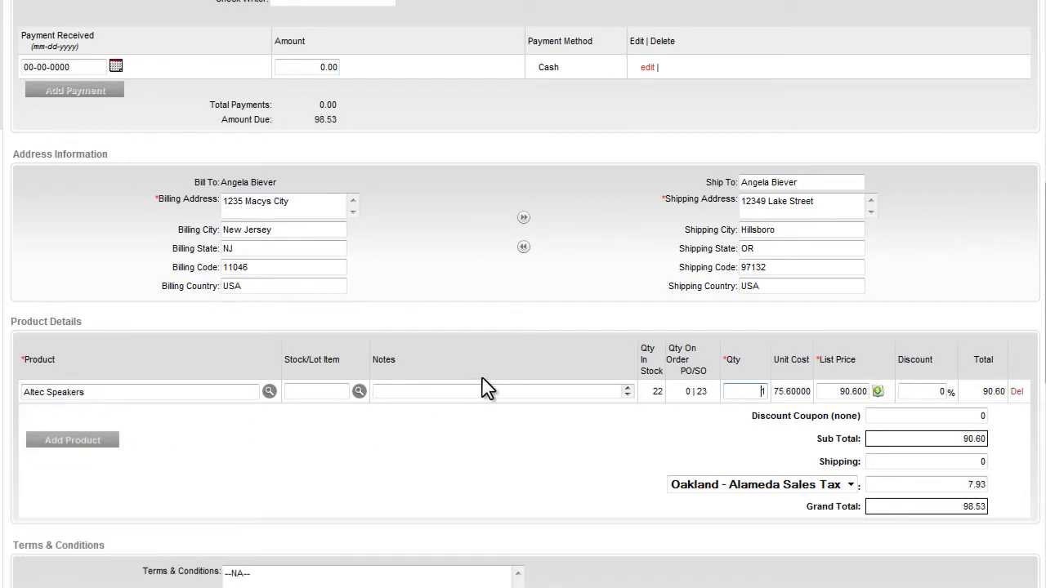
pyautogui.scroll(1, 482, 389)
pyautogui.scroll(3, 482, 388)
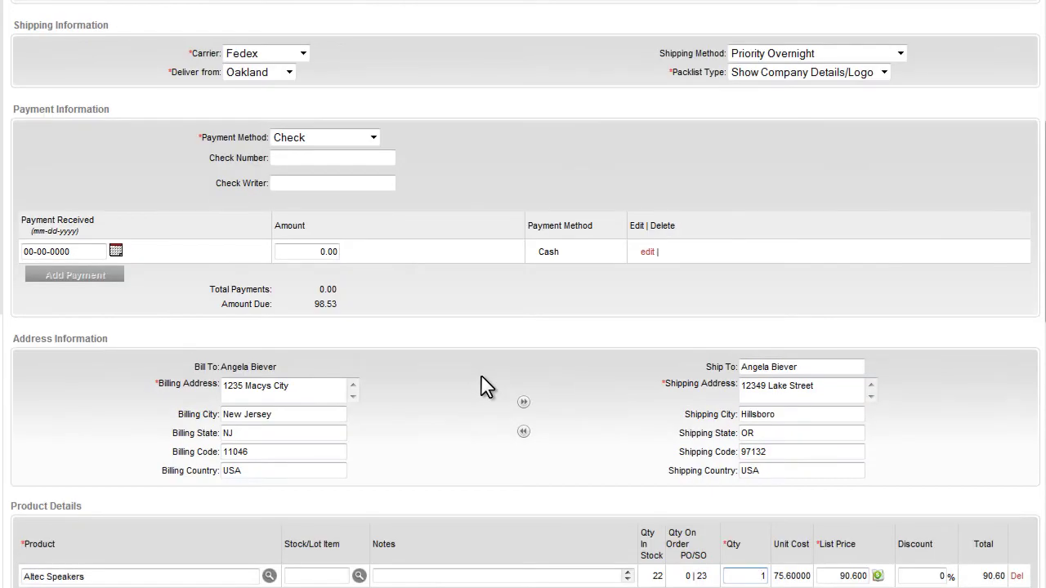
pyautogui.scroll(1, 482, 389)
pyautogui.scroll(1, 482, 388)
pyautogui.scroll(1, 482, 389)
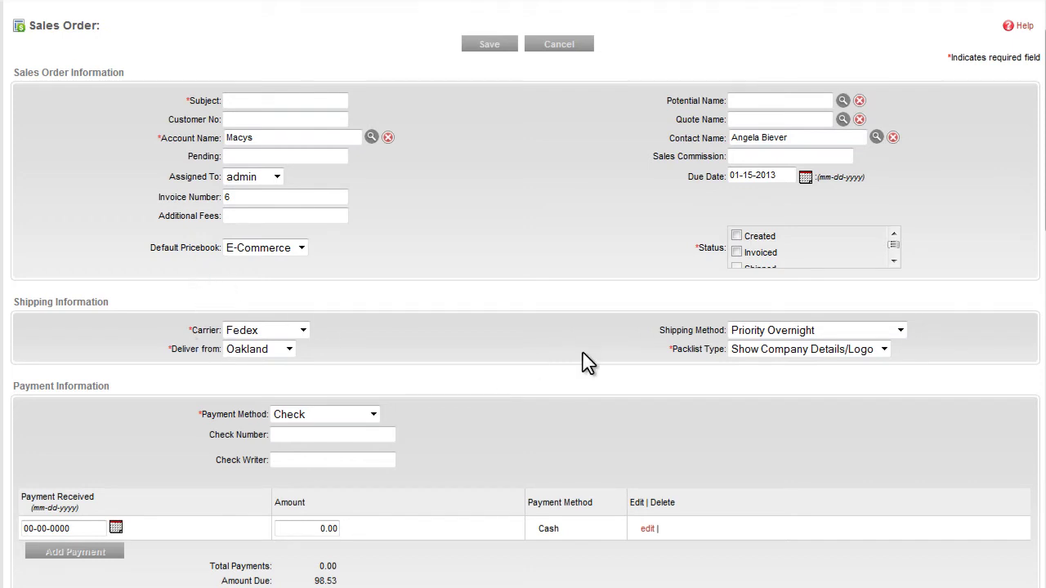
pyautogui.scroll(-2, 517, 372)
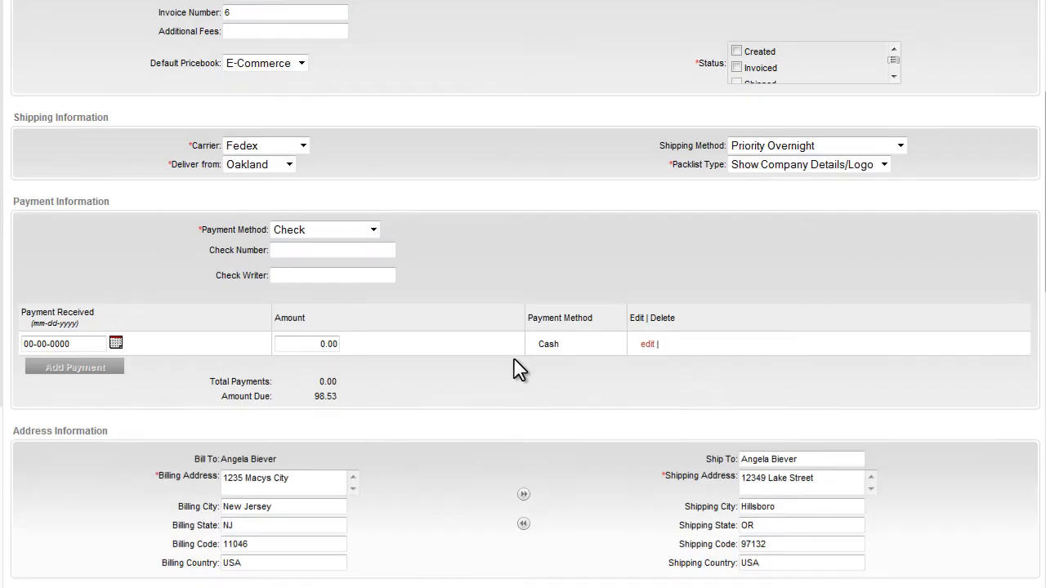
pyautogui.scroll(-2, 468, 319)
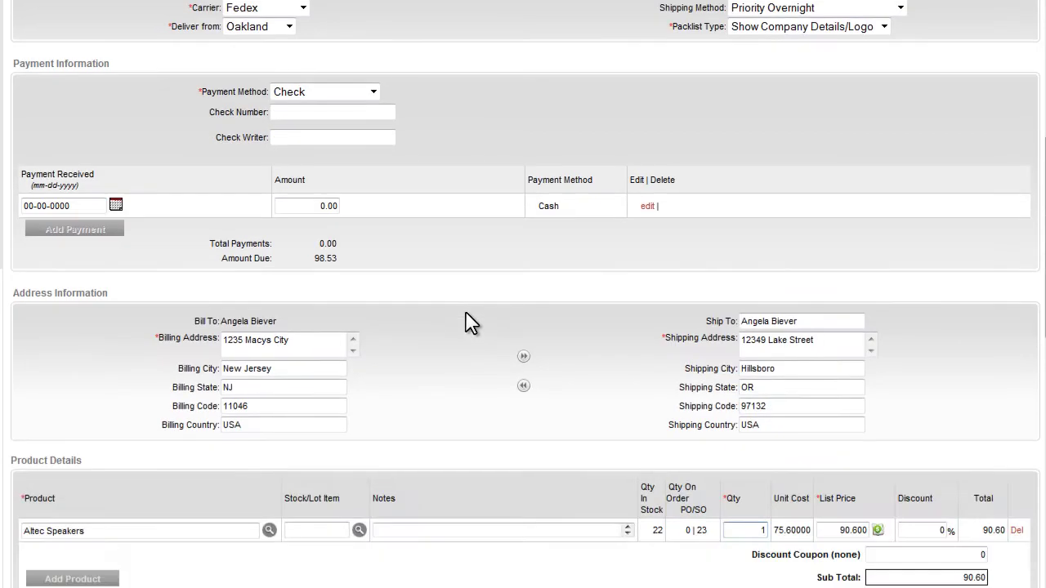
pyautogui.scroll(-1, 469, 319)
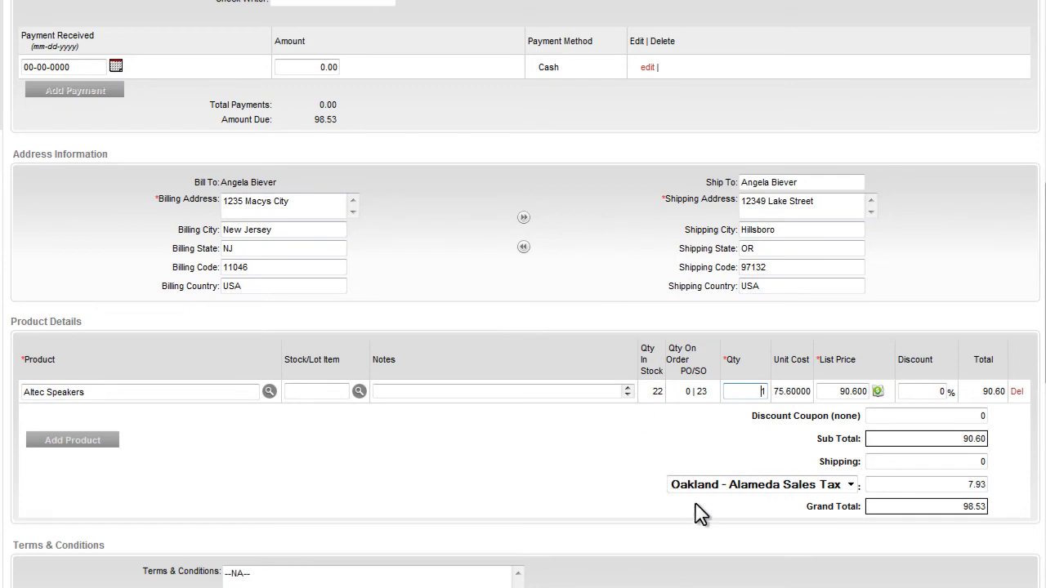
pyautogui.scroll(2, 485, 384)
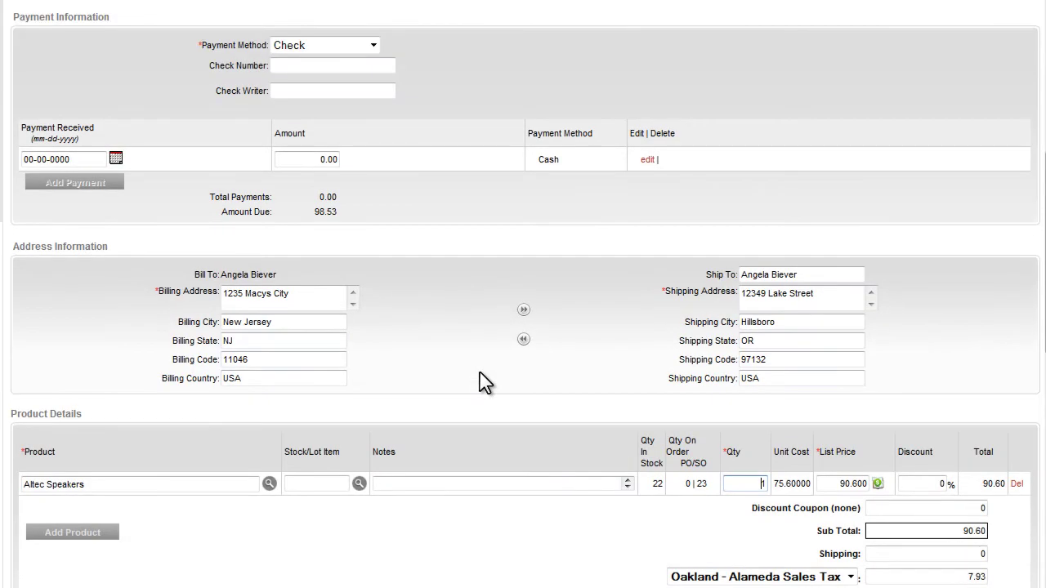
pyautogui.scroll(4, 485, 384)
pyautogui.scroll(2, 484, 384)
pyautogui.scroll(2, 485, 384)
pyautogui.scroll(2, 484, 384)
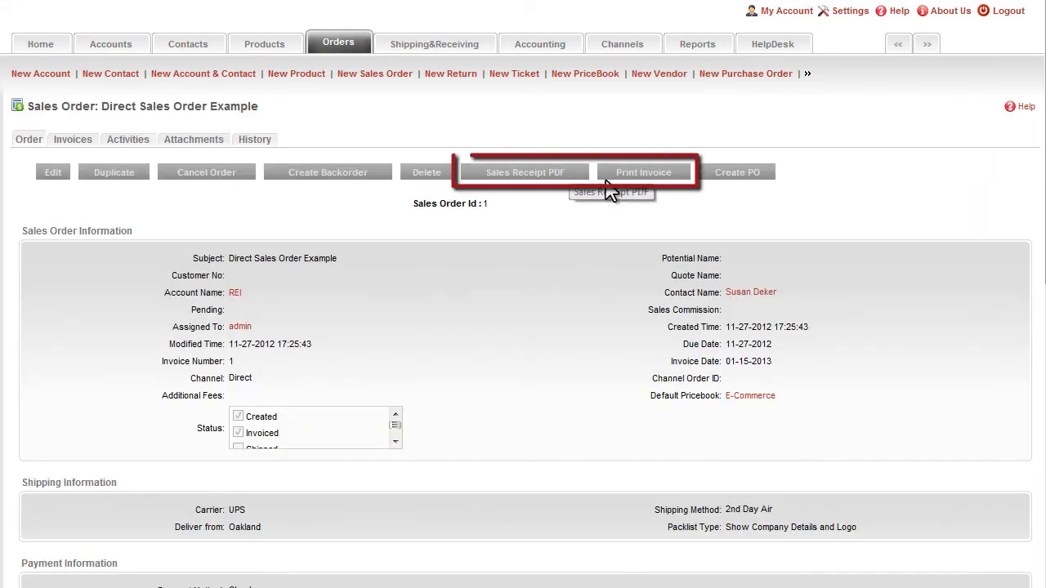
# Email the sales receipt as a PDF and view the four-order Shipping & Receiving list
pyautogui.click(523, 176)
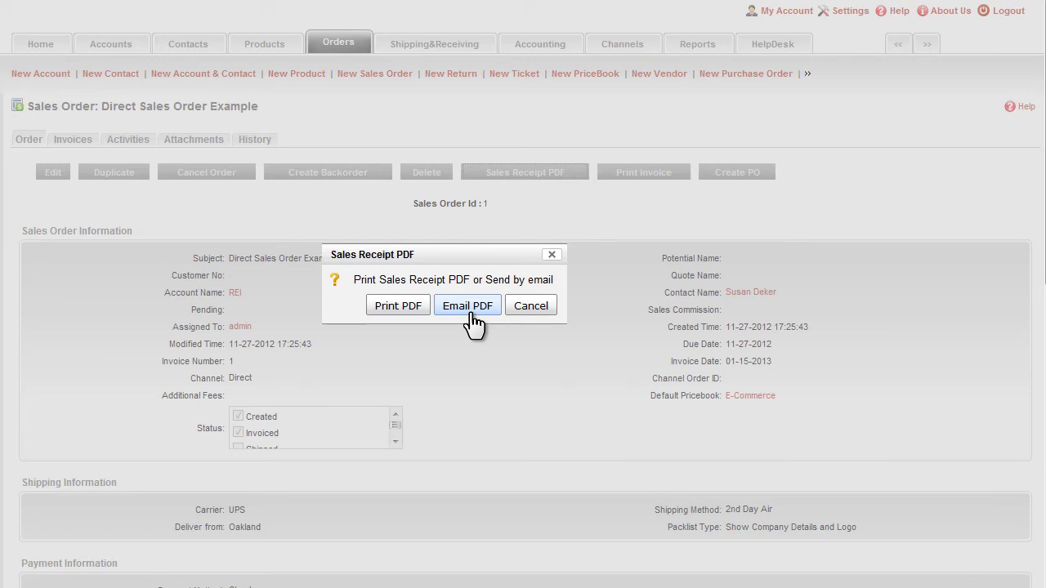
pyautogui.click(527, 314)
pyautogui.click(760, 296)
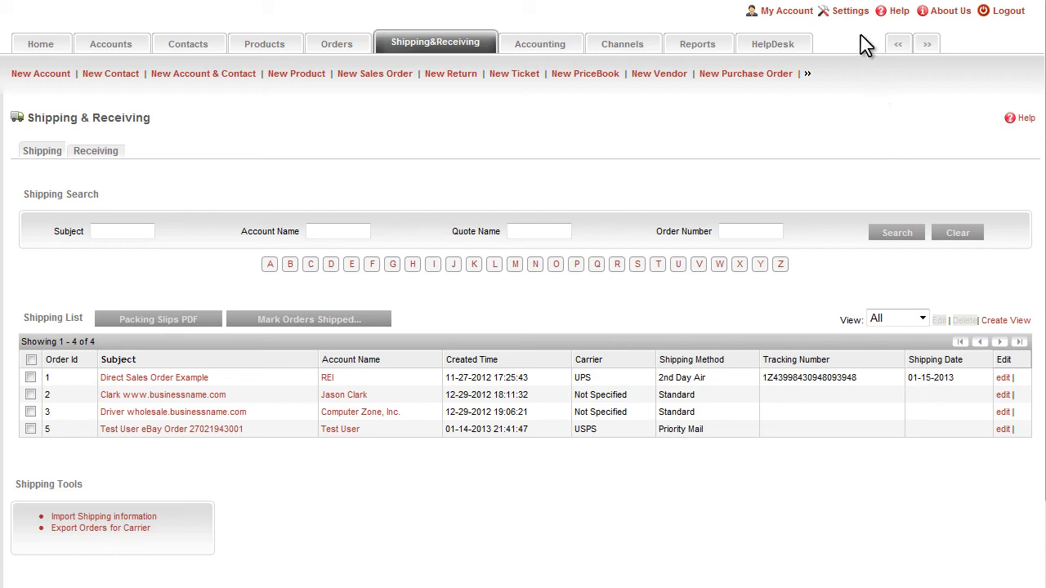
# Review Email Notifications under Settings' Notification Schedulers, with shipped alerts on for all four channels
pyautogui.click(849, 12)
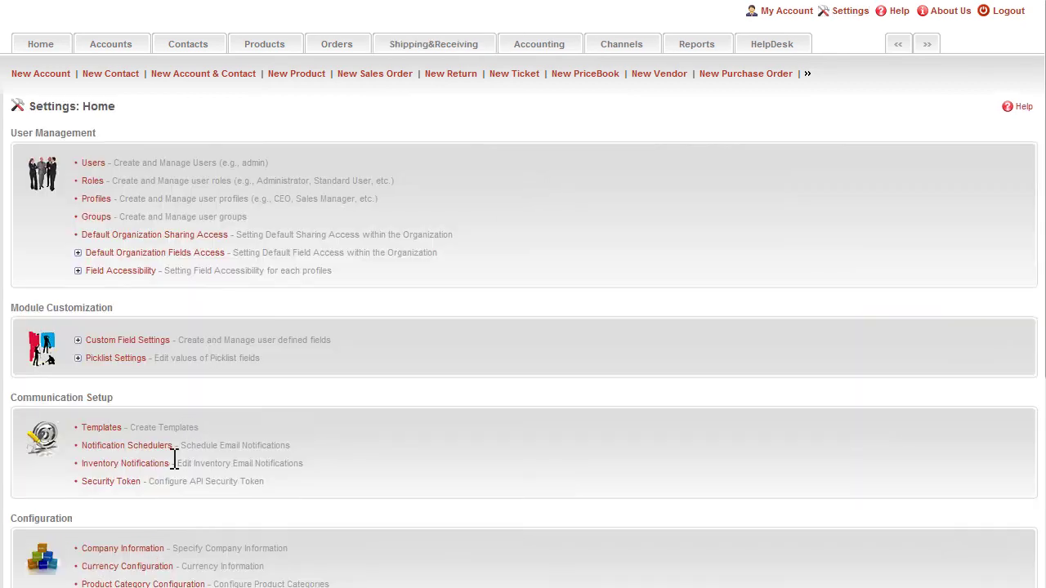
pyautogui.click(170, 446)
pyautogui.scroll(-1, 245, 425)
pyautogui.scroll(-2, 245, 424)
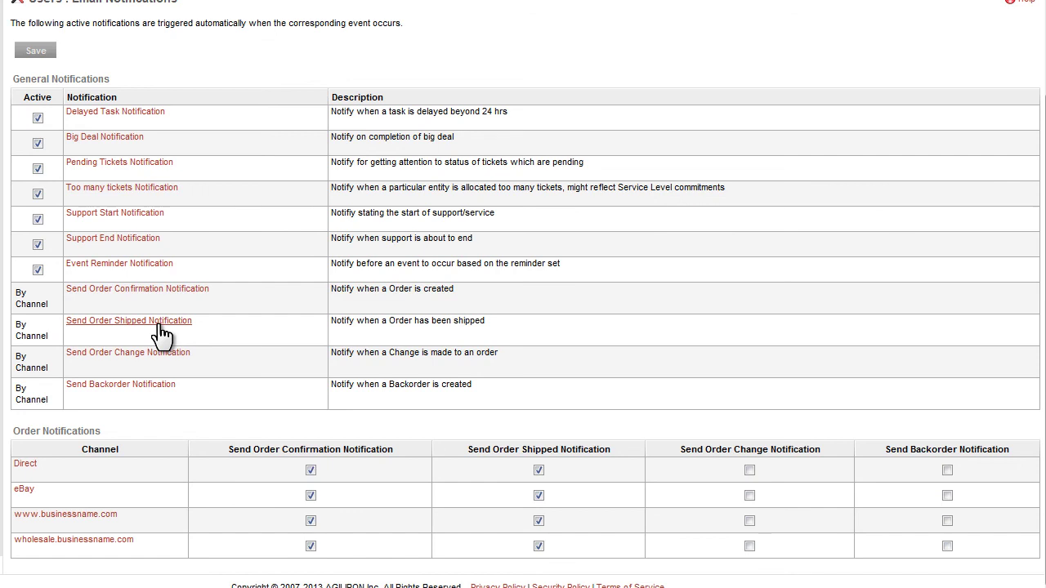
pyautogui.scroll(3, 286, 318)
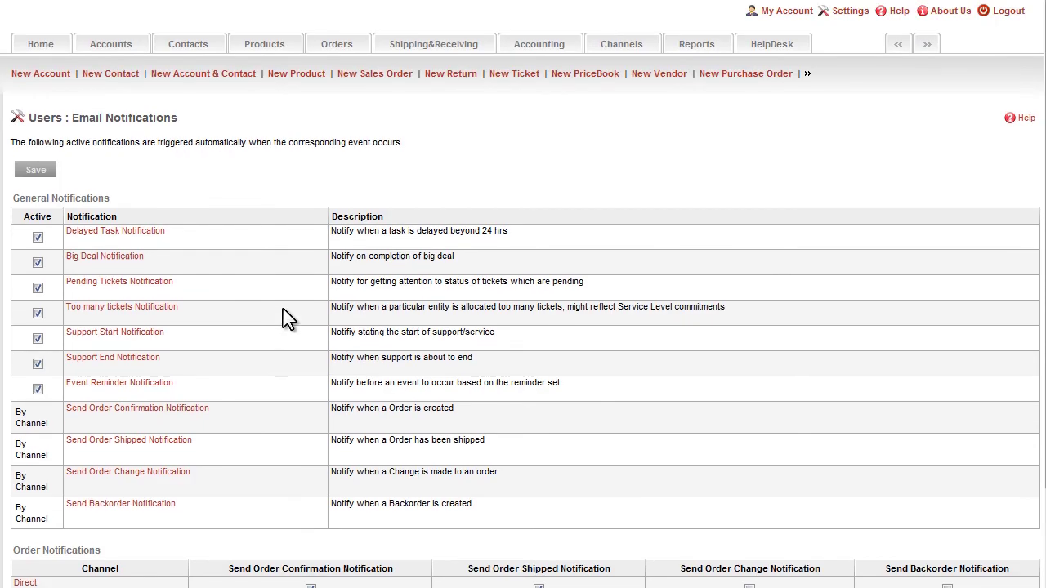